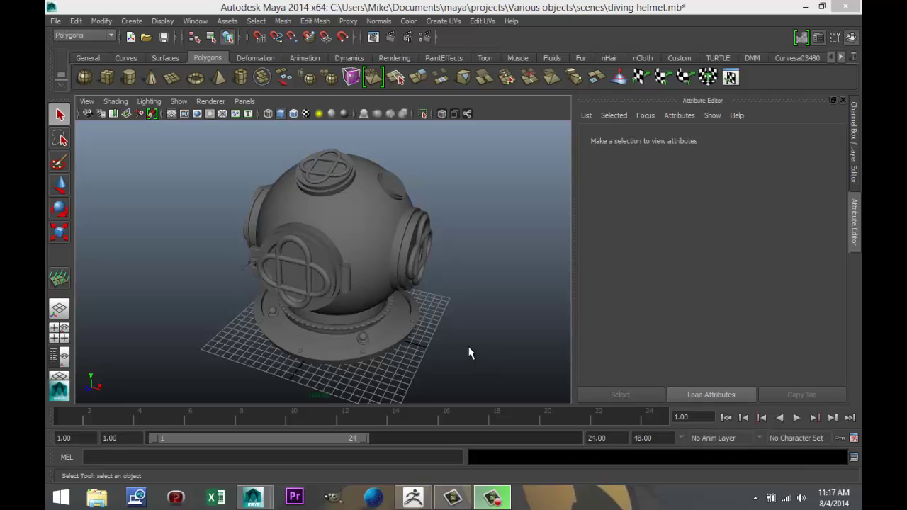
Step: Select the whole helmet mesh and delete all its construction history, then deselect it
left_click_drag(468, 318, 470, 343, "alt")
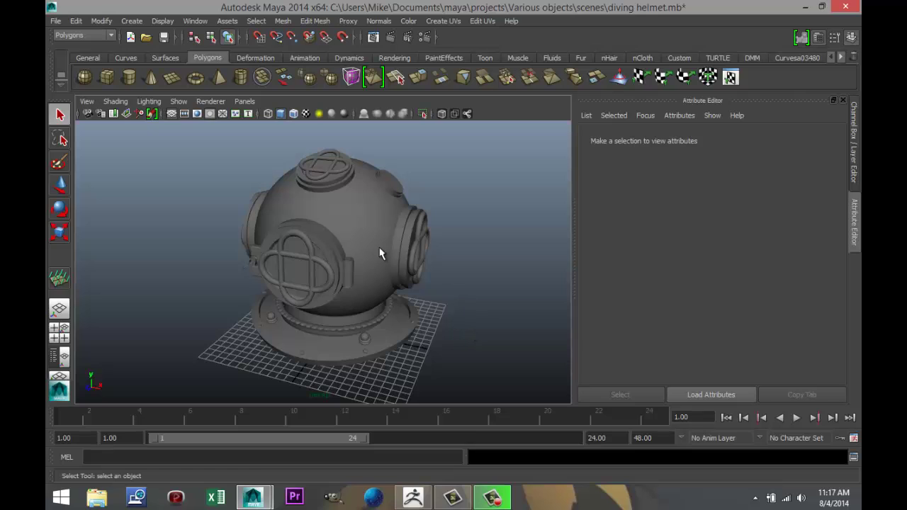
left_click_drag(141, 188, 492, 374)
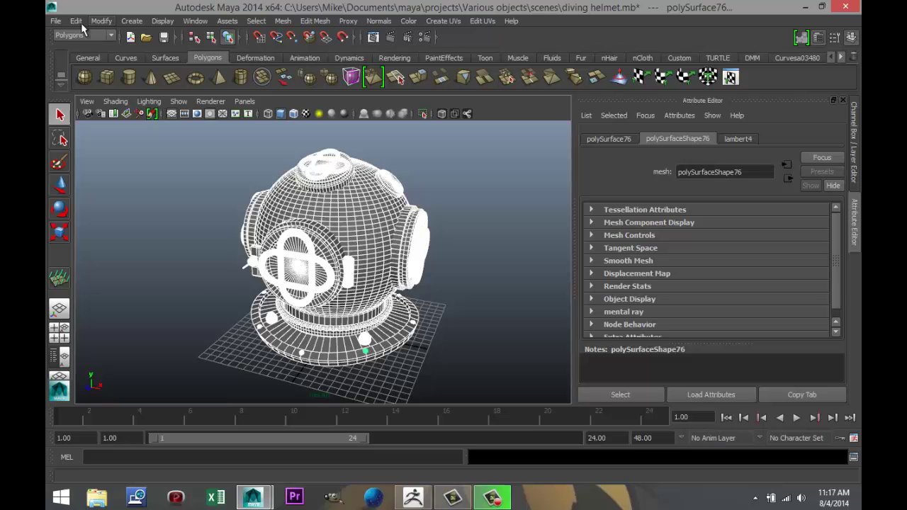
left_click(74, 21)
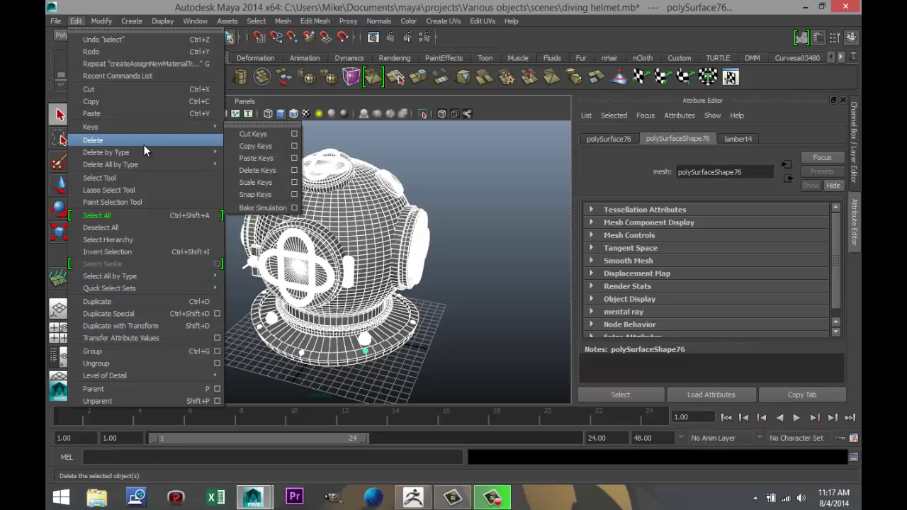
mouse_move(151, 151)
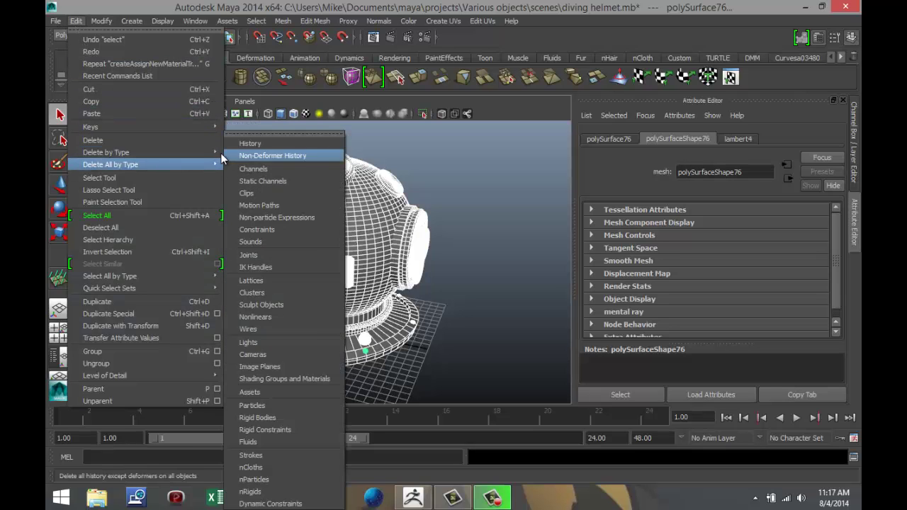
left_click(250, 159)
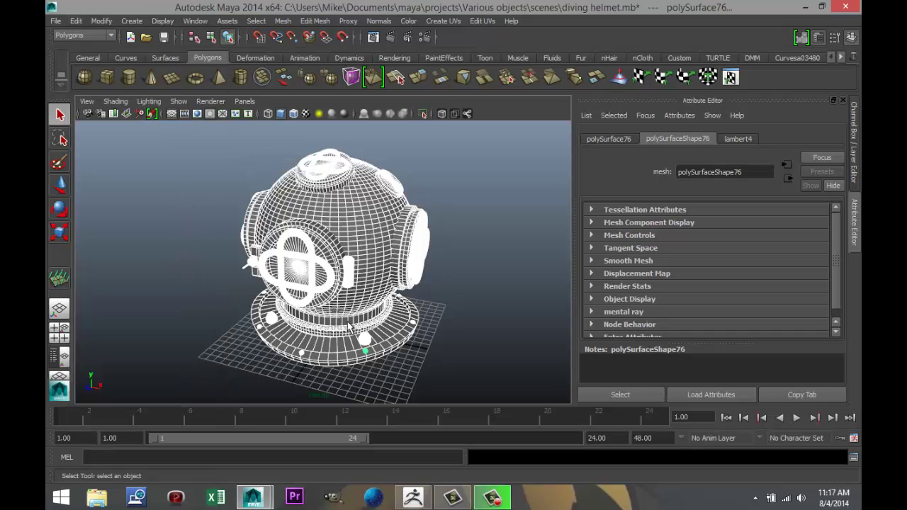
mouse_move(482, 328)
left_mouse_down("alt")
mouse_move(465, 306)
mouse_move(483, 312)
left_mouse_up("alt")
left_click(484, 312)
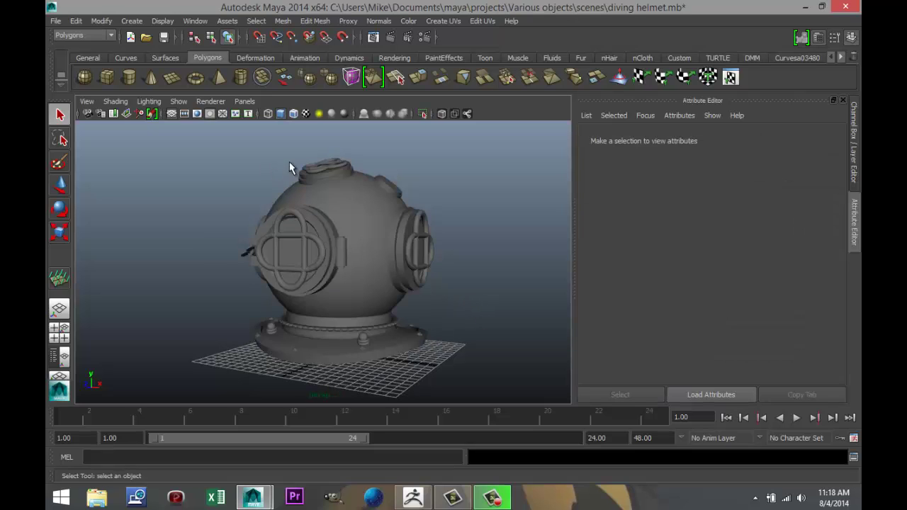
Step: Reselect the helmet, freeze its transformations, and deselect it
left_click_drag(201, 237, 488, 403)
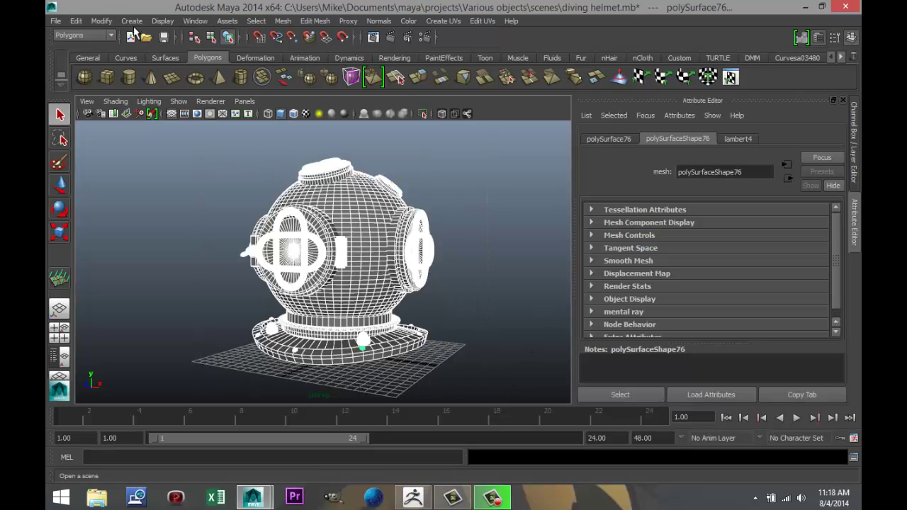
left_click(102, 21)
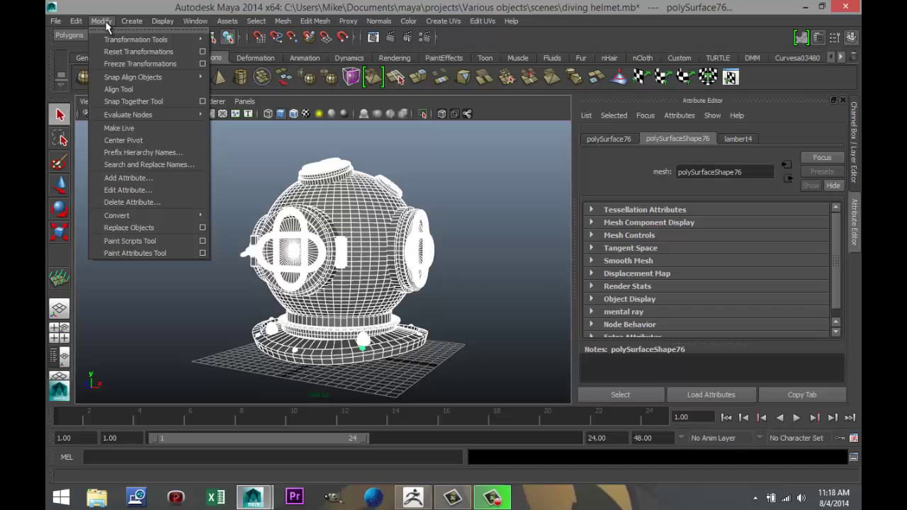
left_click(160, 65)
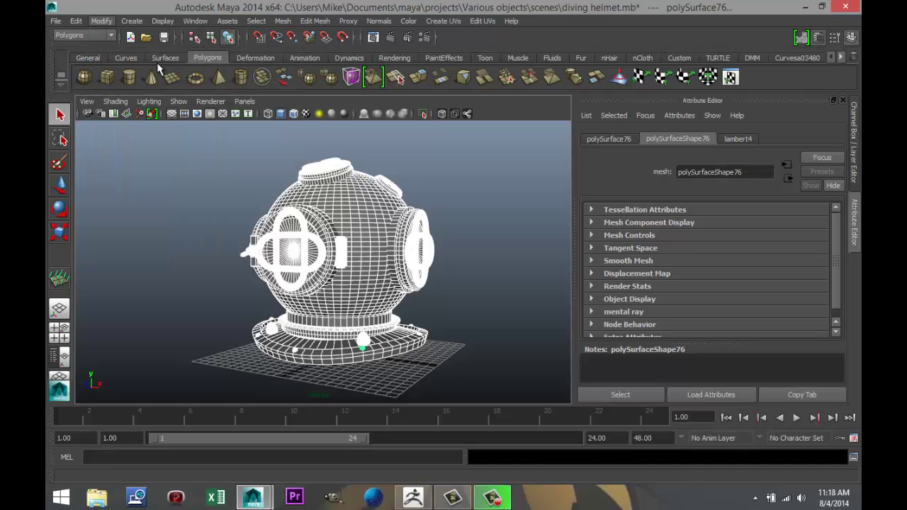
left_click(515, 329)
left_click_drag(468, 298, 470, 318, "alt")
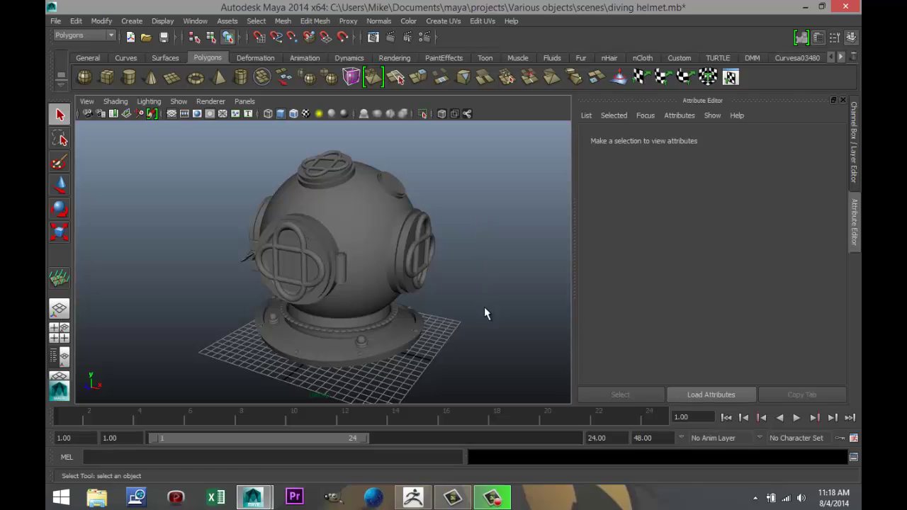
mouse_move(485, 308)
left_mouse_down("alt")
mouse_move(508, 277)
mouse_move(478, 312)
mouse_move(489, 313)
mouse_move(492, 300)
mouse_move(489, 310)
left_mouse_up("alt")
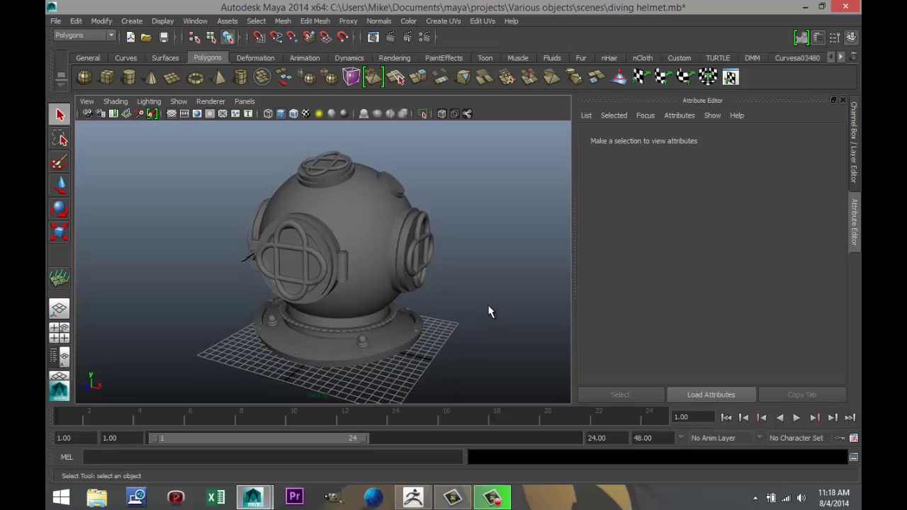
left_click(199, 23)
mouse_move(255, 87)
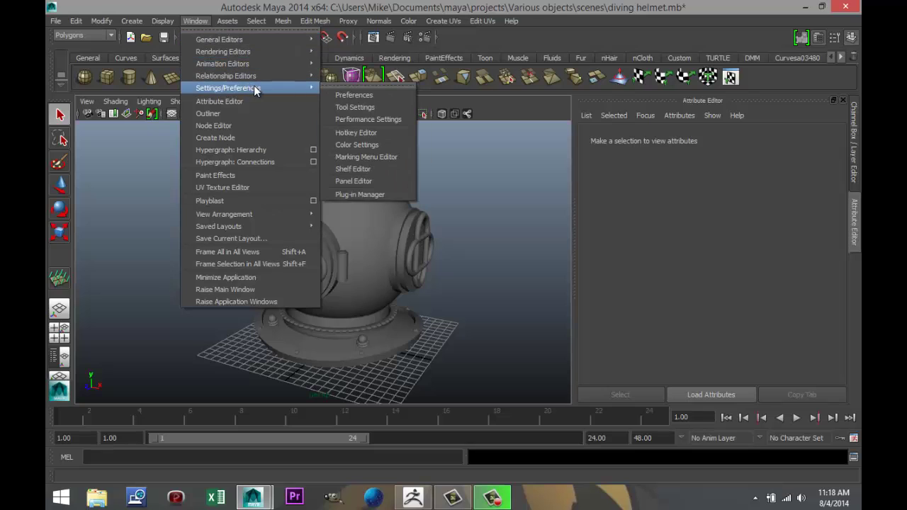
left_click(386, 194)
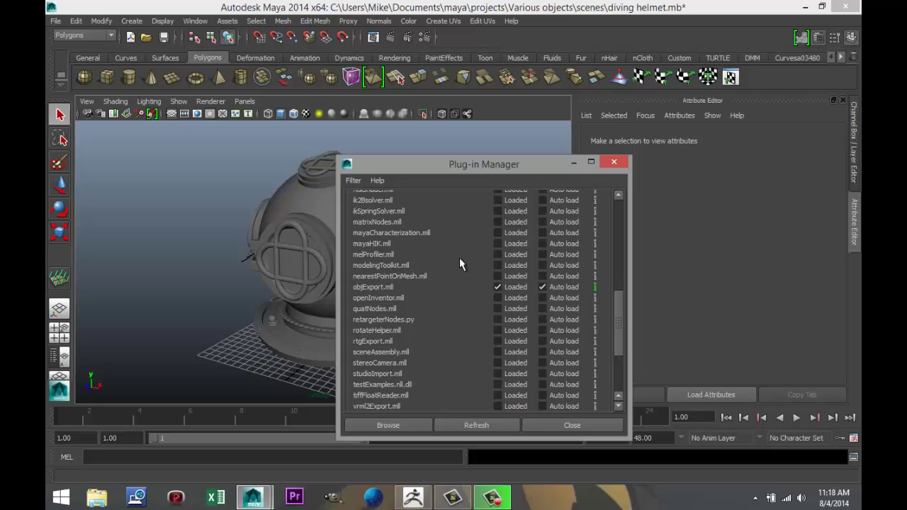
scroll(431, 245, "down", 4)
scroll(433, 244, "up", 12)
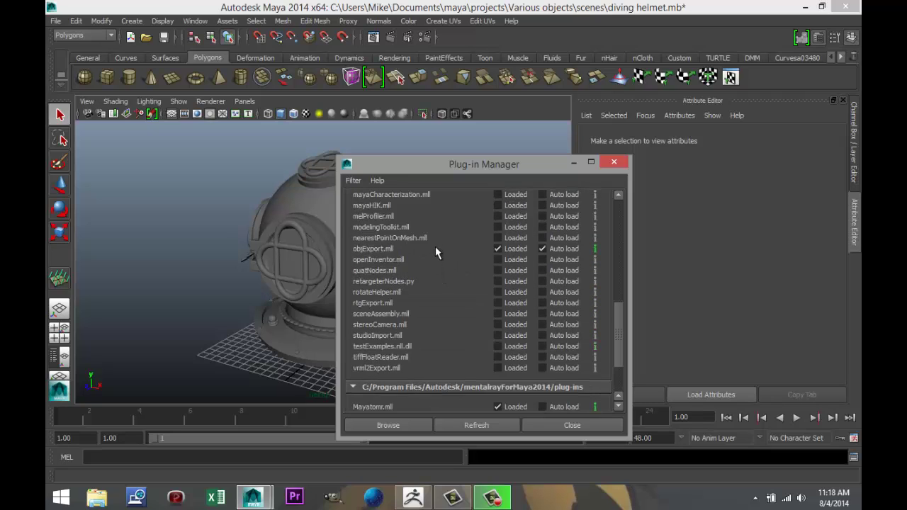
scroll(386, 221, "down", 3)
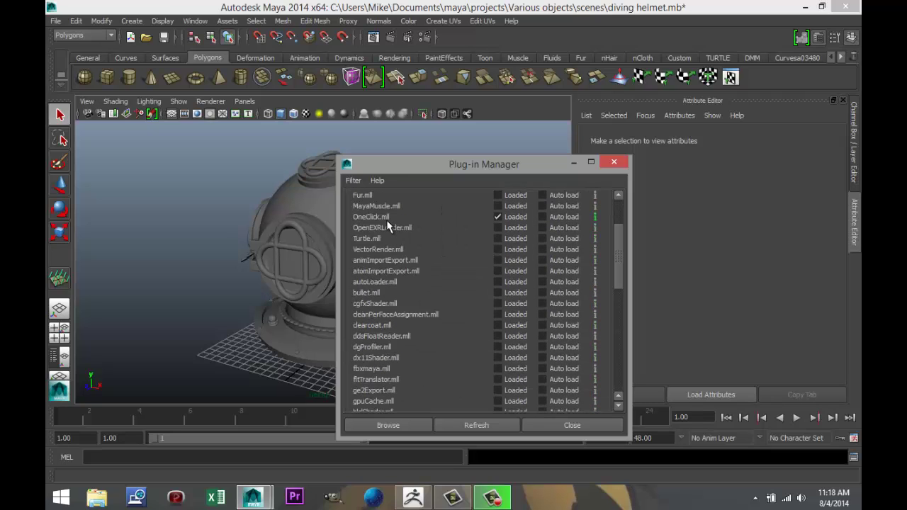
scroll(390, 220, "down", 4)
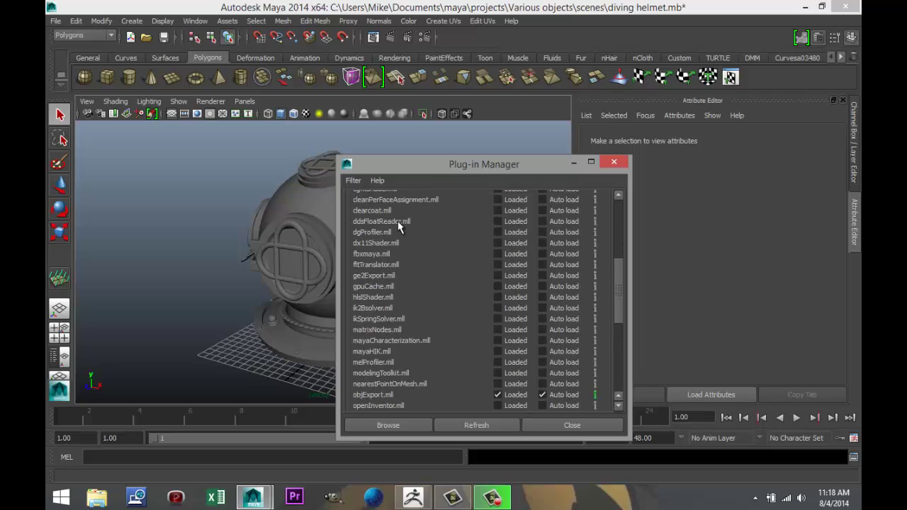
scroll(399, 225, "down", 3)
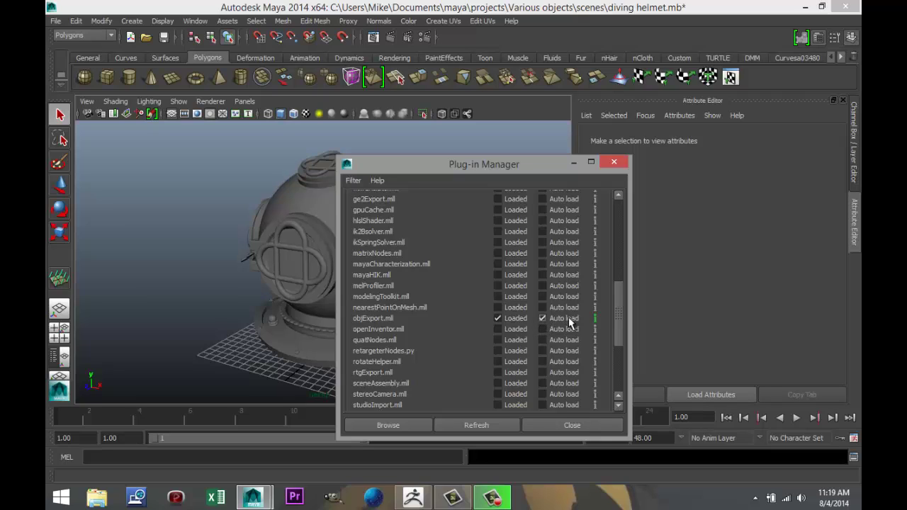
Step: Close the Plug-in Manager and select the helmet mesh
left_click(578, 424)
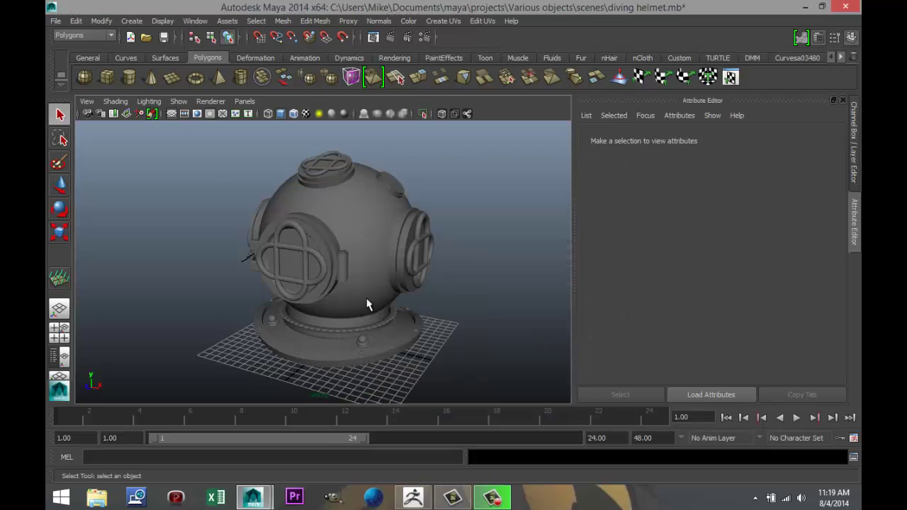
left_click_drag(162, 197, 509, 369)
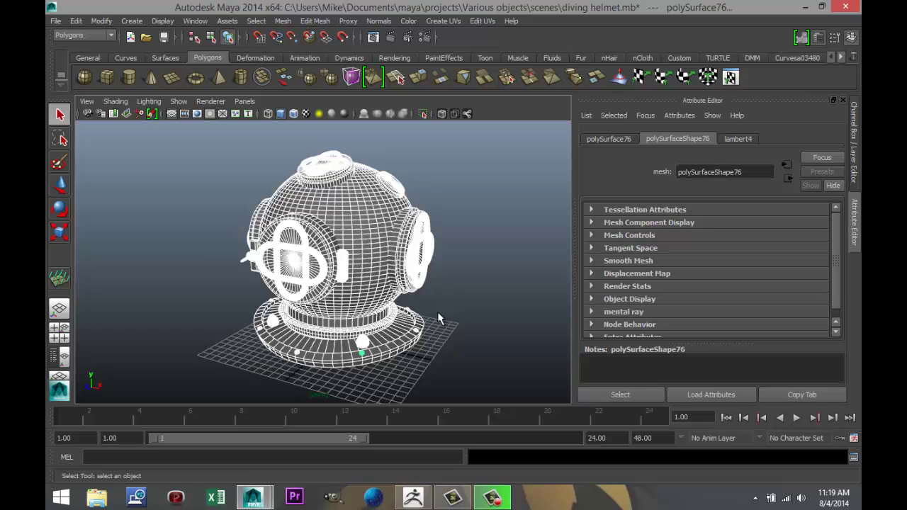
scroll(439, 319, "down", 4)
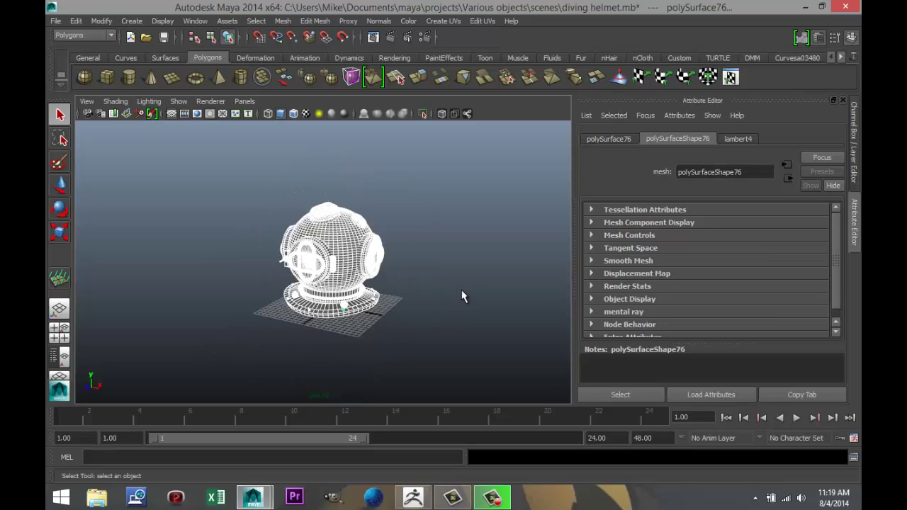
scroll(457, 287, "up", 3)
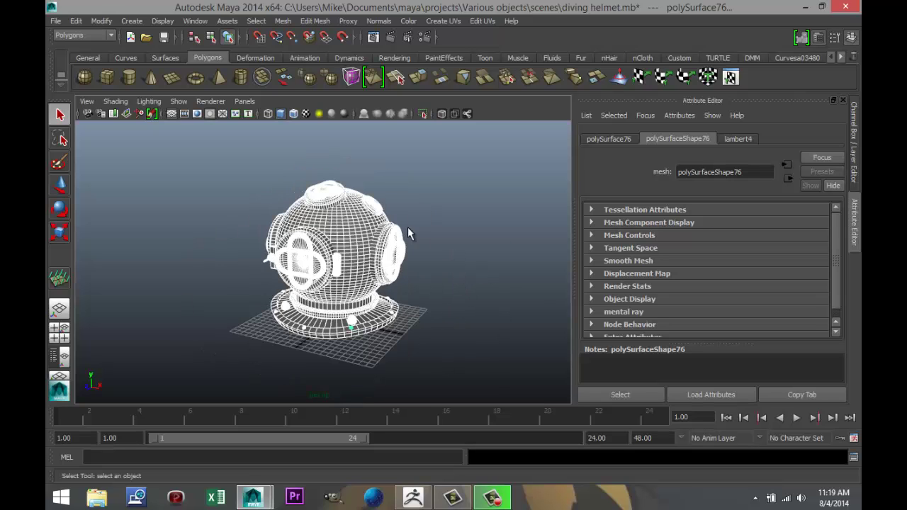
Step: Export All to the Desktop as 'helmet' with the OBJexport file type
left_click(55, 22)
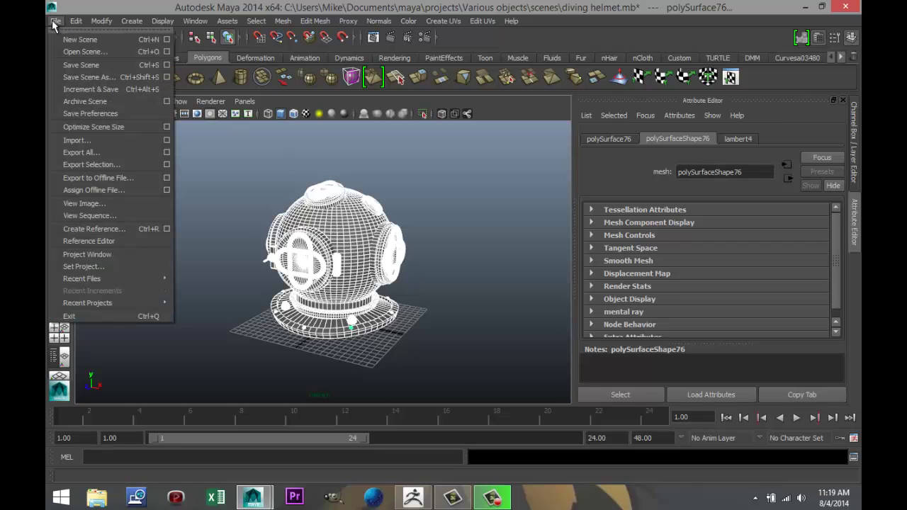
left_click(112, 152)
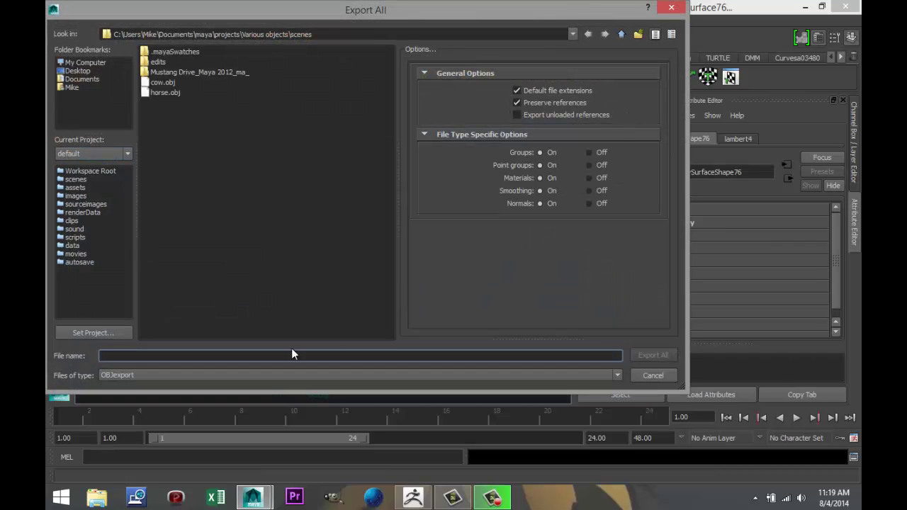
type("hel")
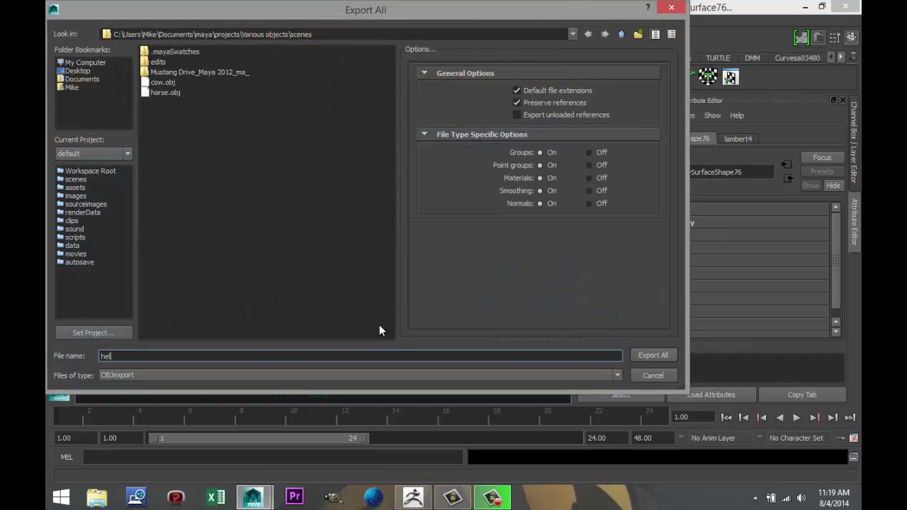
type("met")
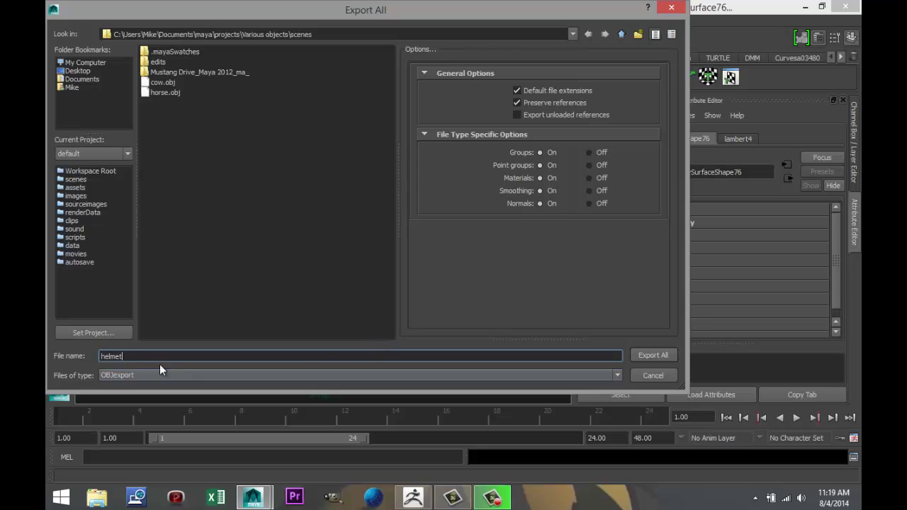
left_click(619, 376)
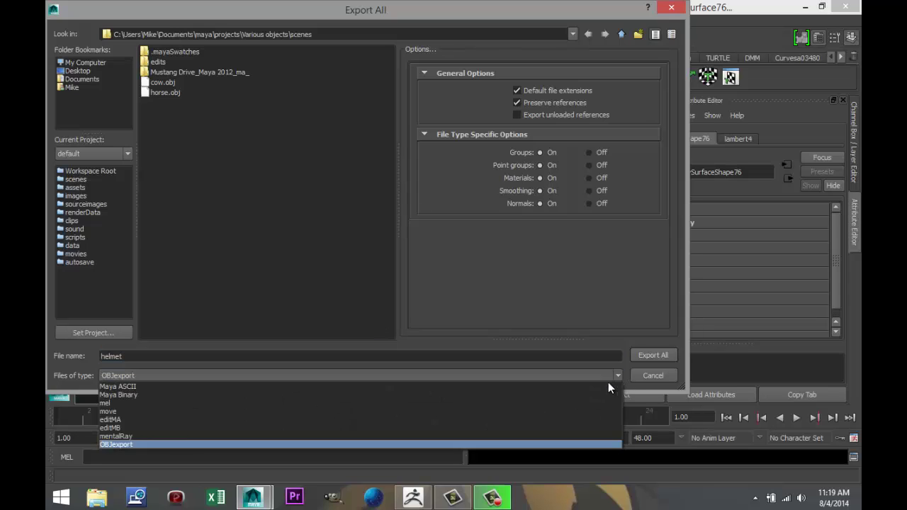
left_click(140, 446)
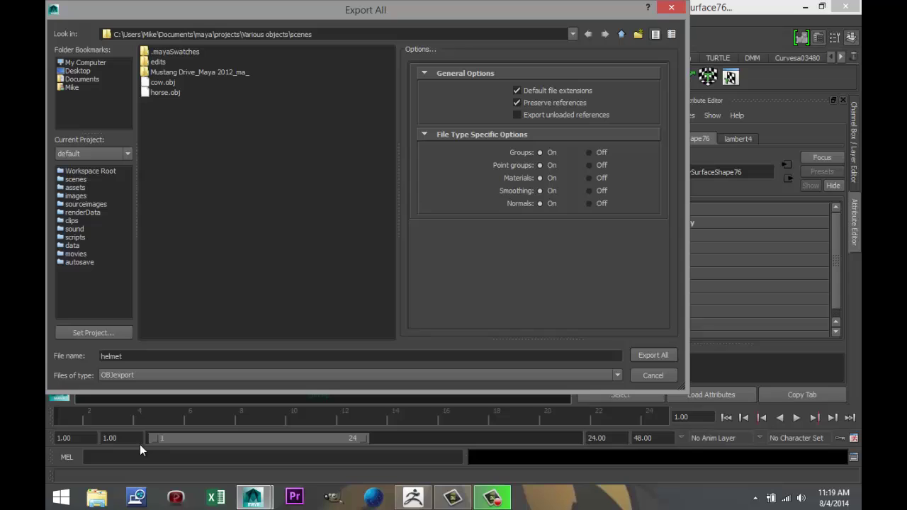
left_click(83, 72)
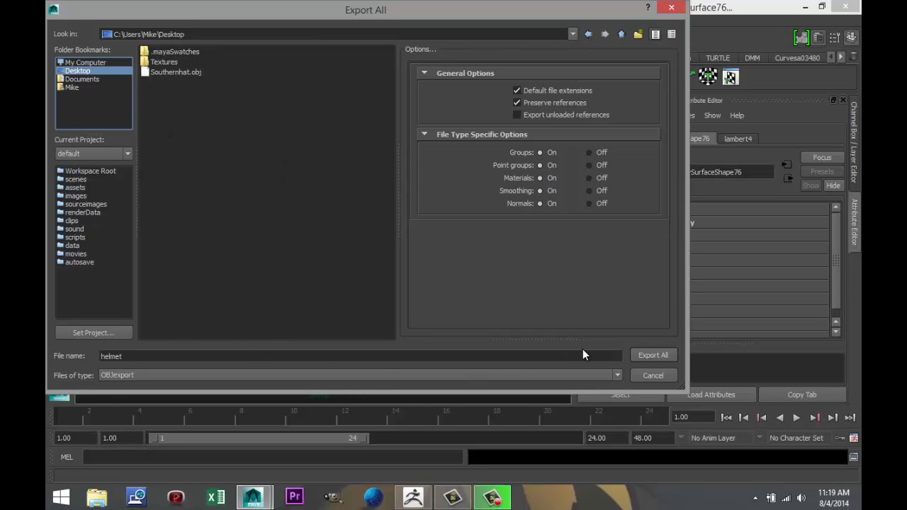
left_click(652, 355)
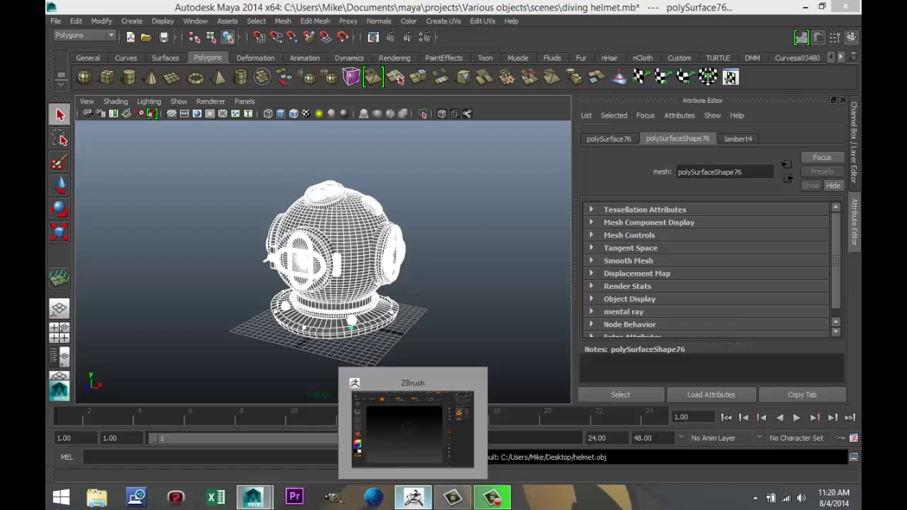
Step: Switch to ZBrush and import helmet.obj from the Desktop through Tool > Import
left_click(413, 498)
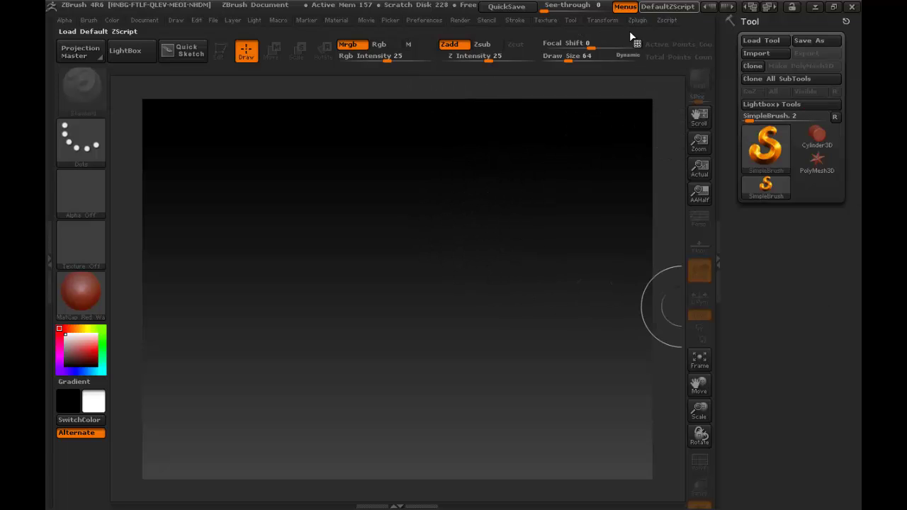
left_click(771, 54)
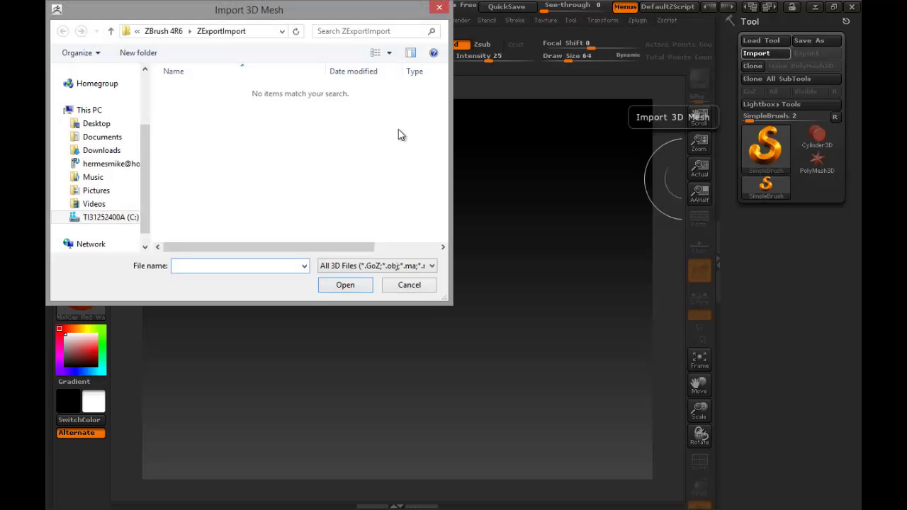
scroll(152, 107, "up", 2)
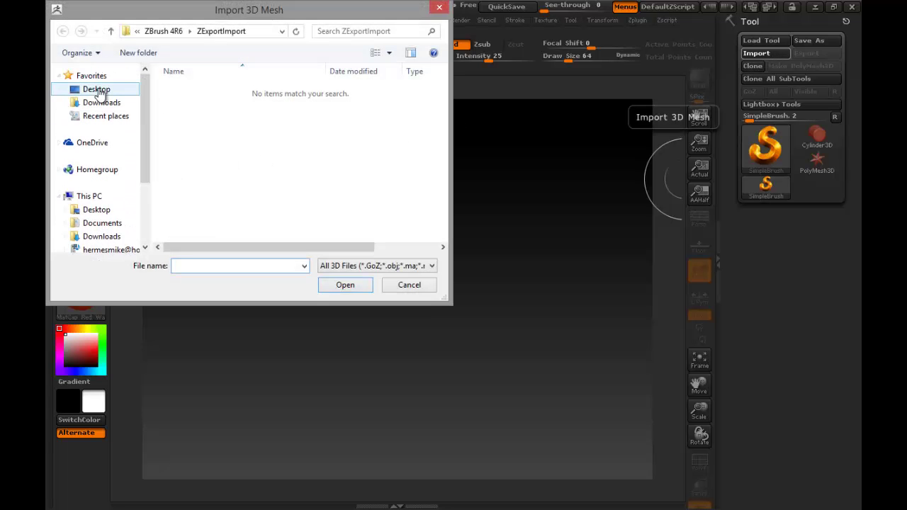
left_click(97, 89)
scroll(213, 121, "down", 3)
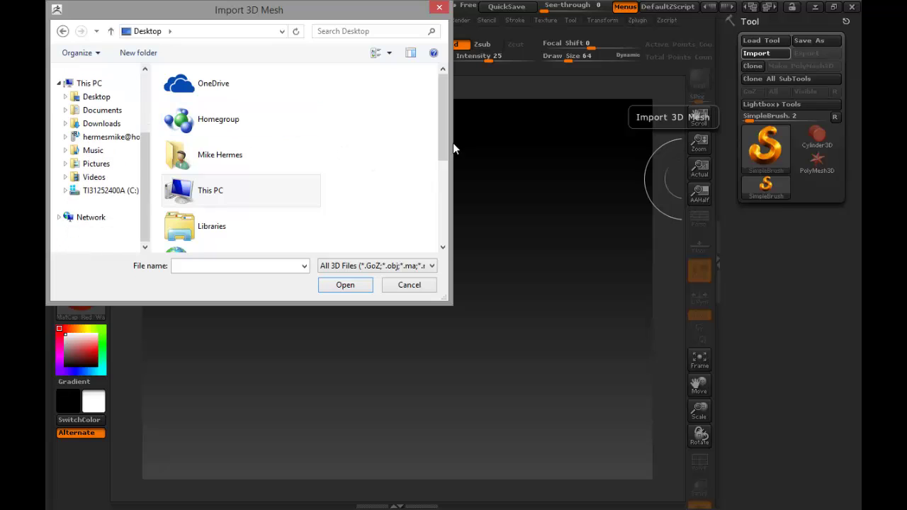
left_click_drag(440, 122, 448, 206)
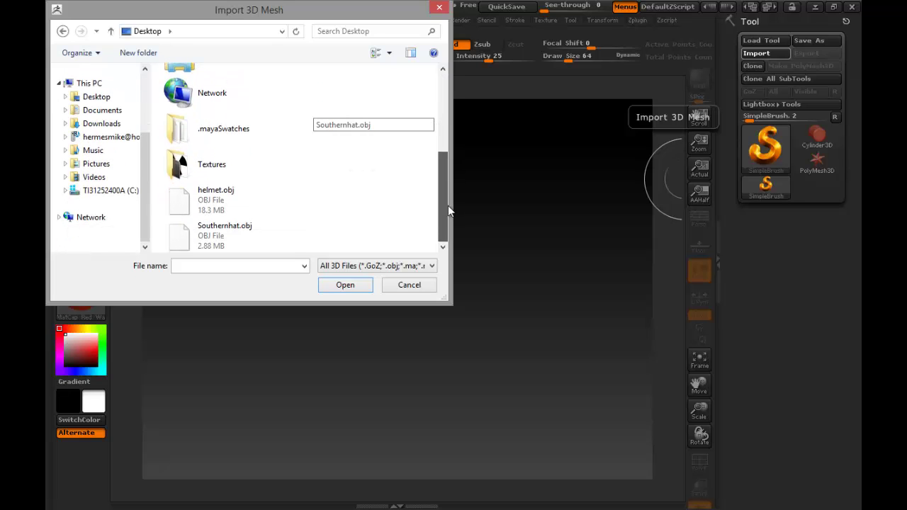
left_click(176, 205)
left_click(340, 285)
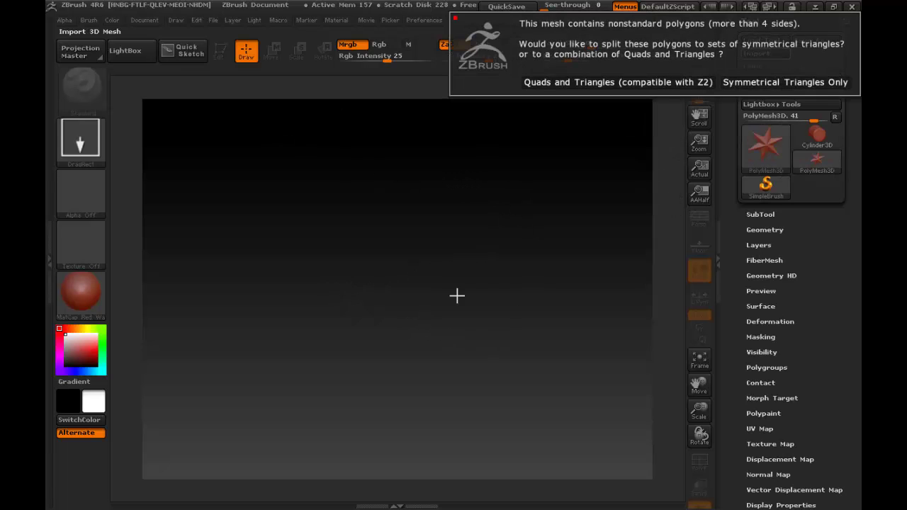
Step: Split the polygons into Quads and Triangles, draw the helmet on the canvas, and enter Edit mode
left_click(572, 83)
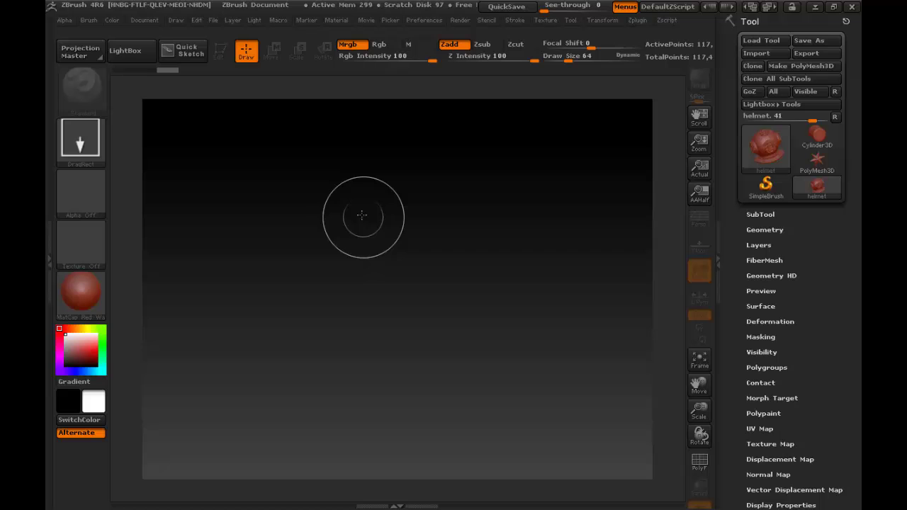
mouse_move(358, 213)
left_mouse_down()
mouse_move(376, 298)
mouse_move(356, 333)
left_mouse_up()
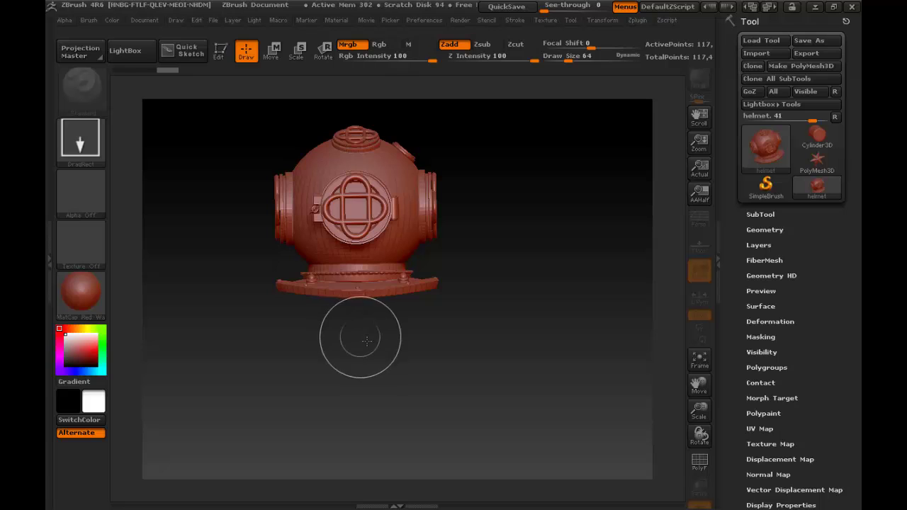
left_click(222, 54)
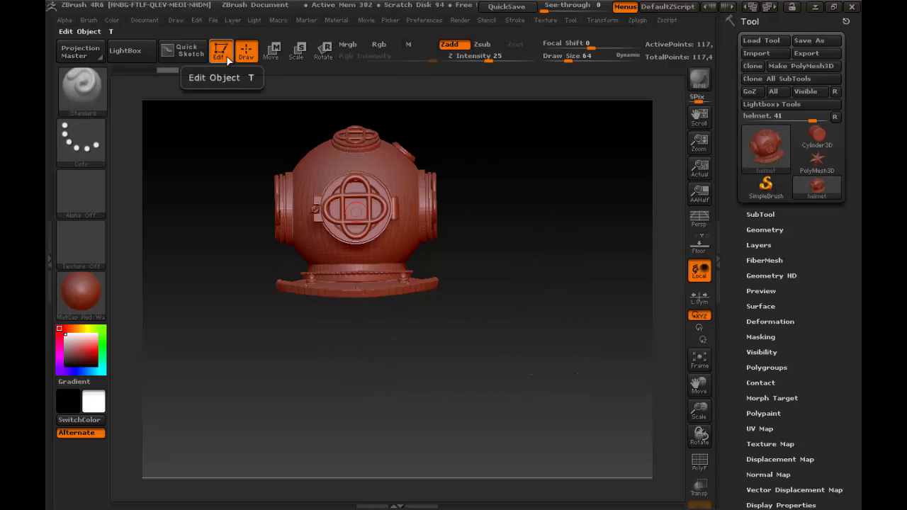
Step: Convert the helmet into a PolyMesh3D and rotate it to inspect
left_click(822, 65)
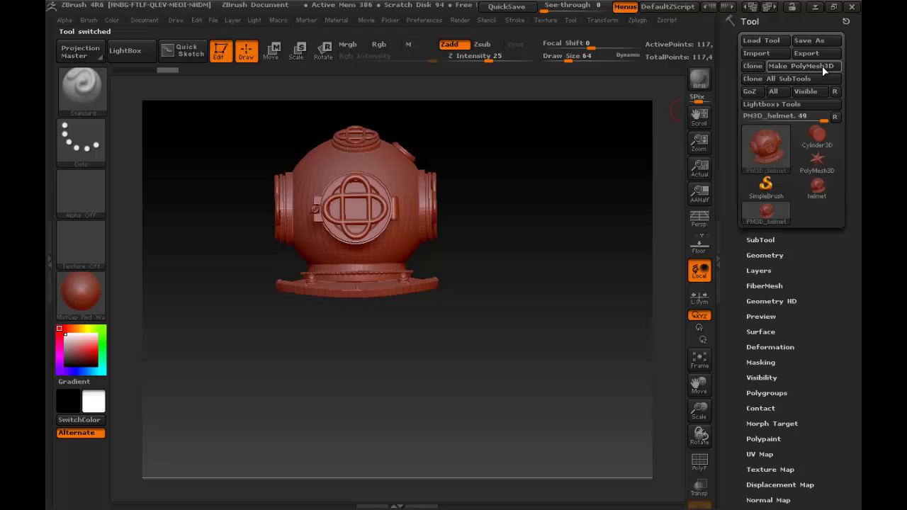
left_click_drag(528, 326, 494, 386)
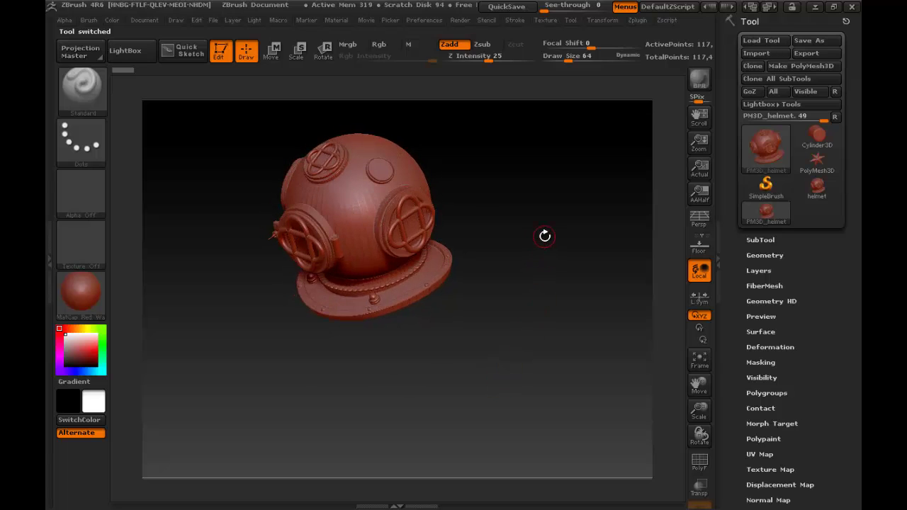
left_click_drag(457, 333, 491, 307)
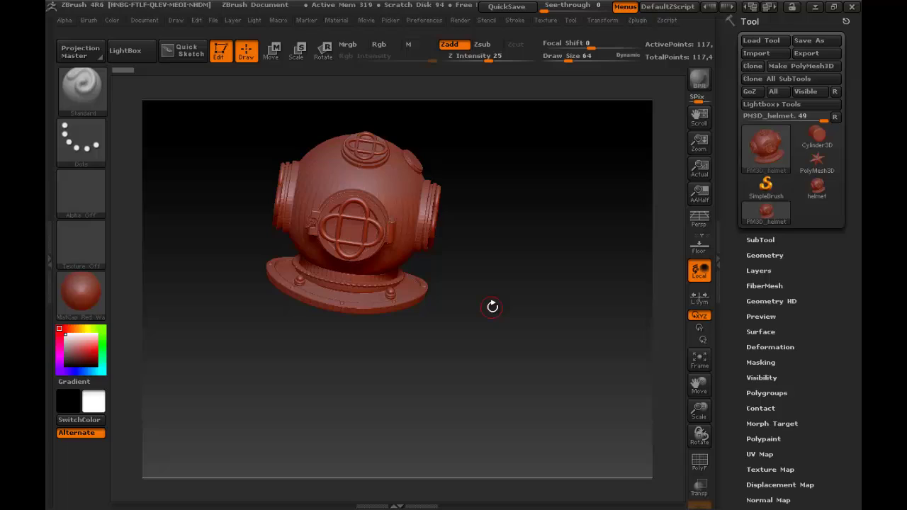